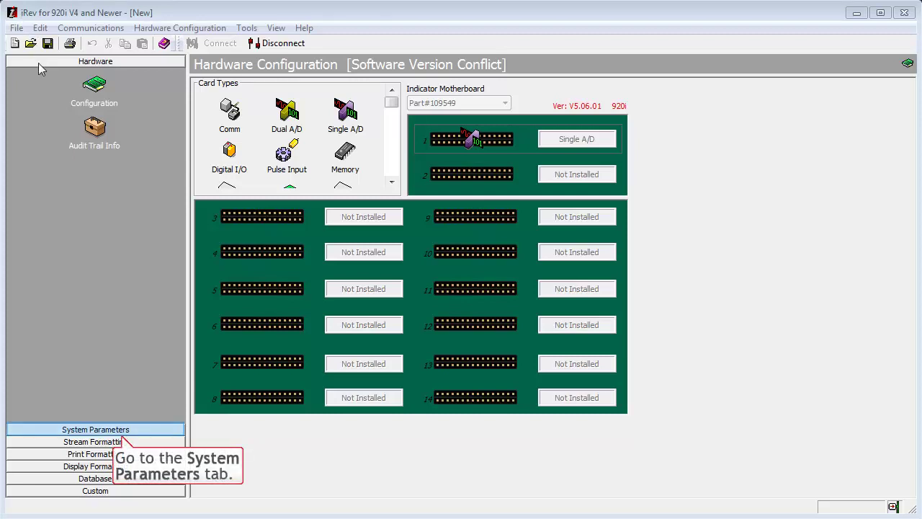
Step: Change Truck Mode from Off to Mode 3 in System Parameters > Features
left_click(63, 431)
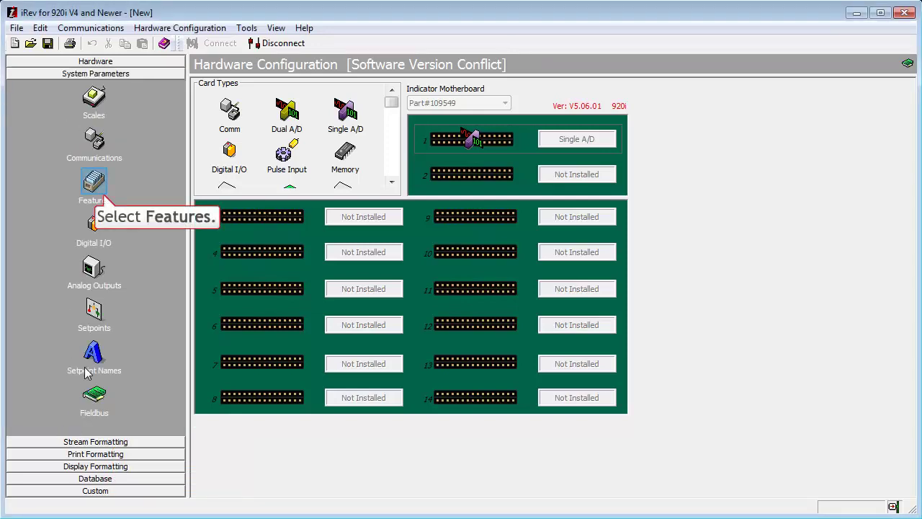
left_click(92, 188)
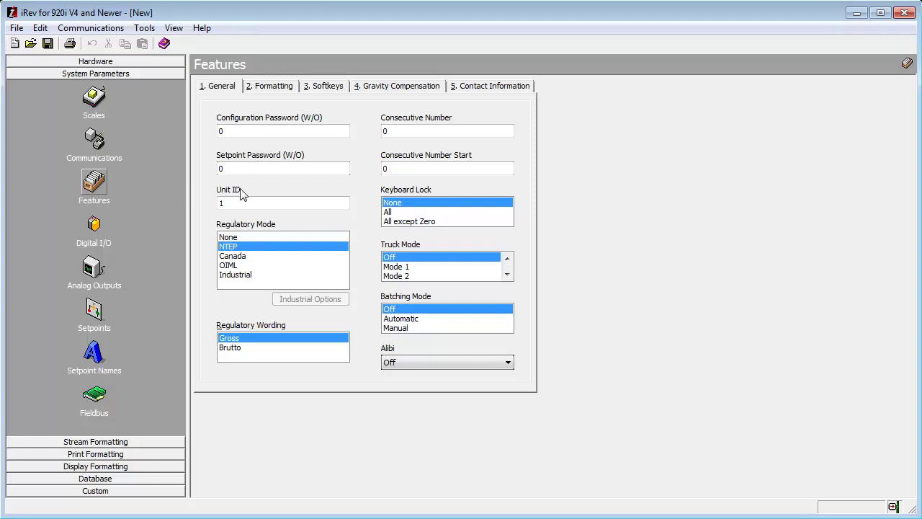
left_click(507, 276)
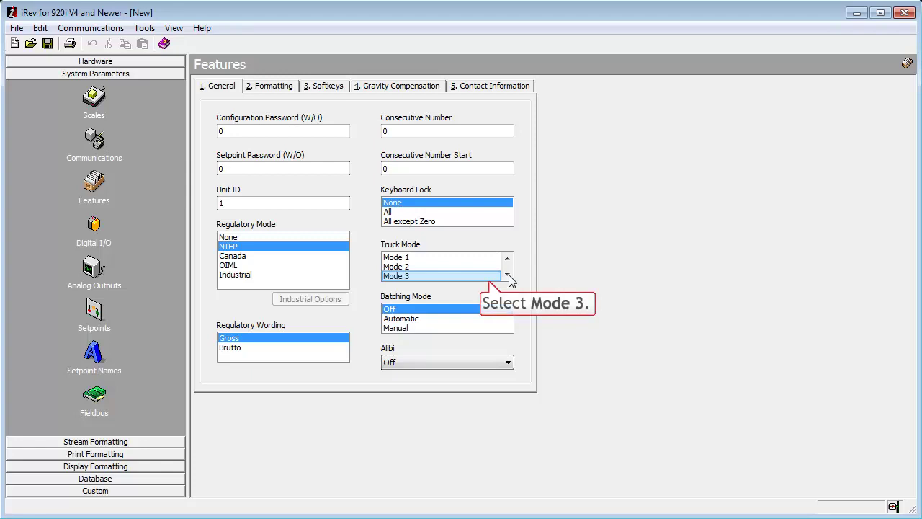
left_click(421, 276)
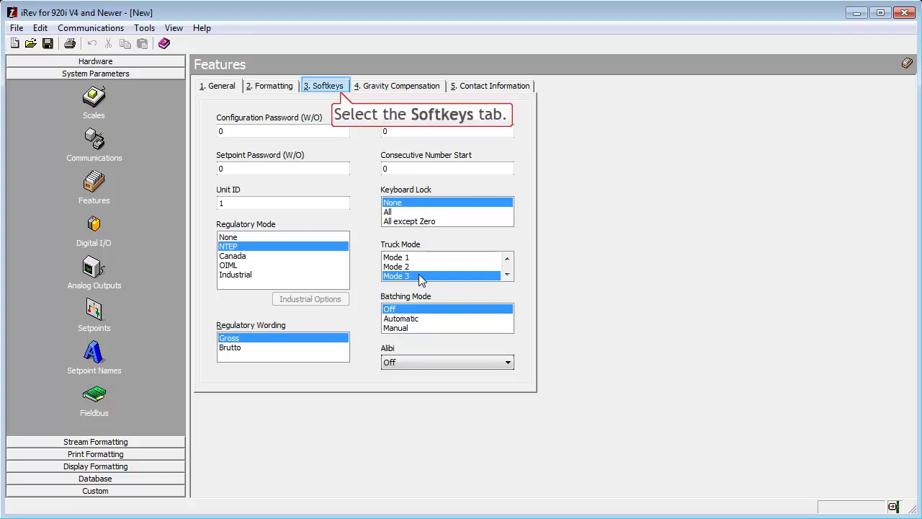
Step: On the Softkeys tab, move Weigh In, Weigh Out, Truck Register and Time & Date into the selected list
left_click(313, 89)
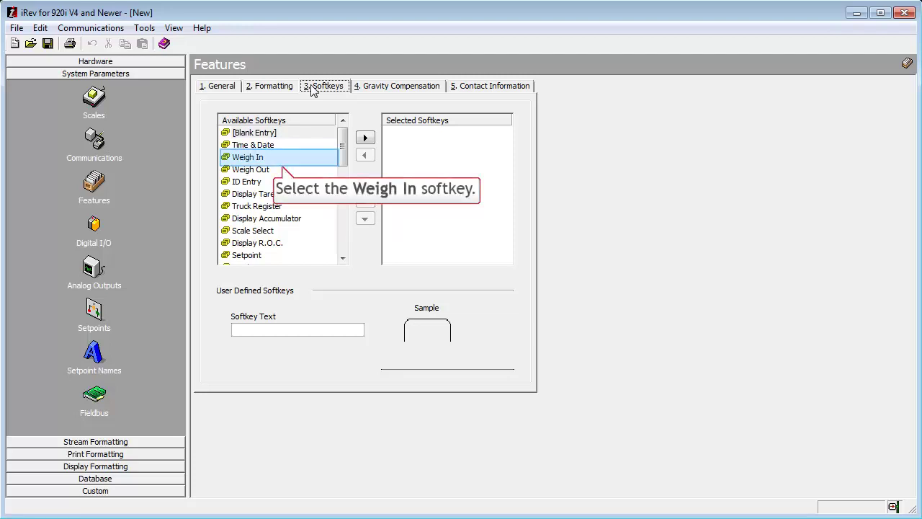
left_click(281, 157)
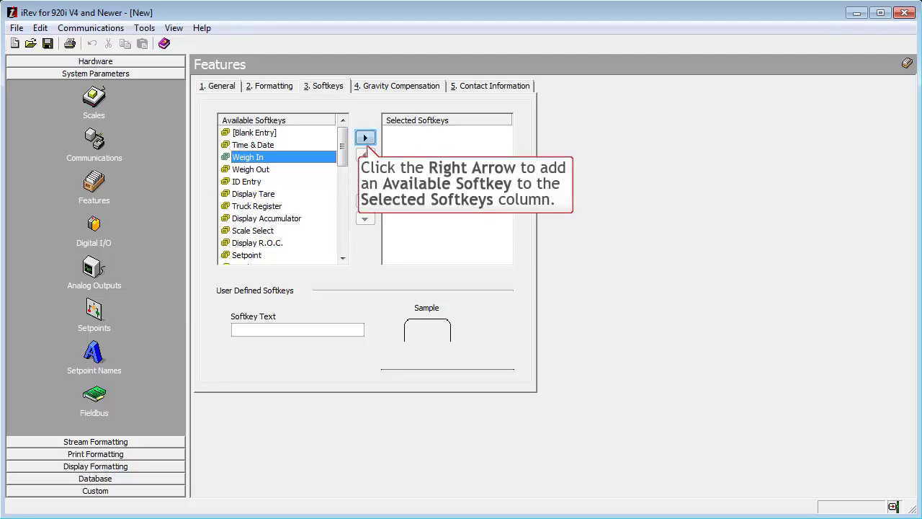
left_click(366, 138)
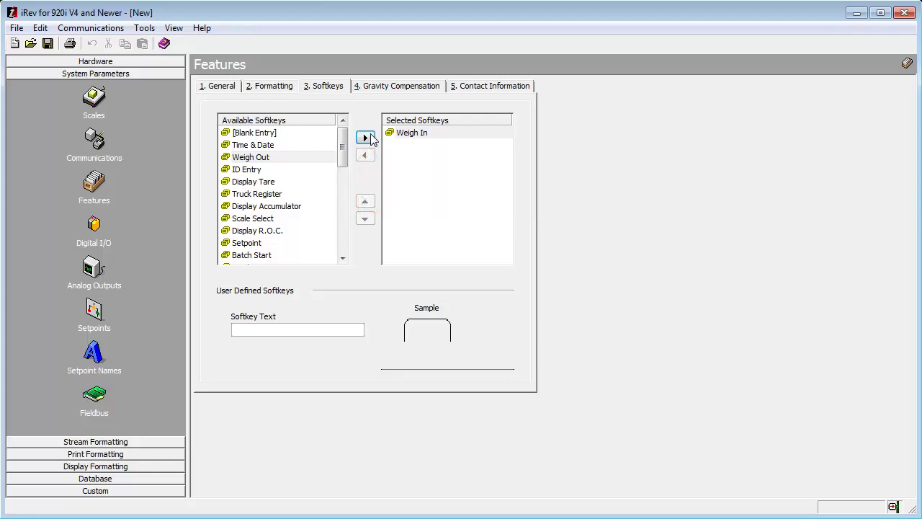
left_click(236, 160)
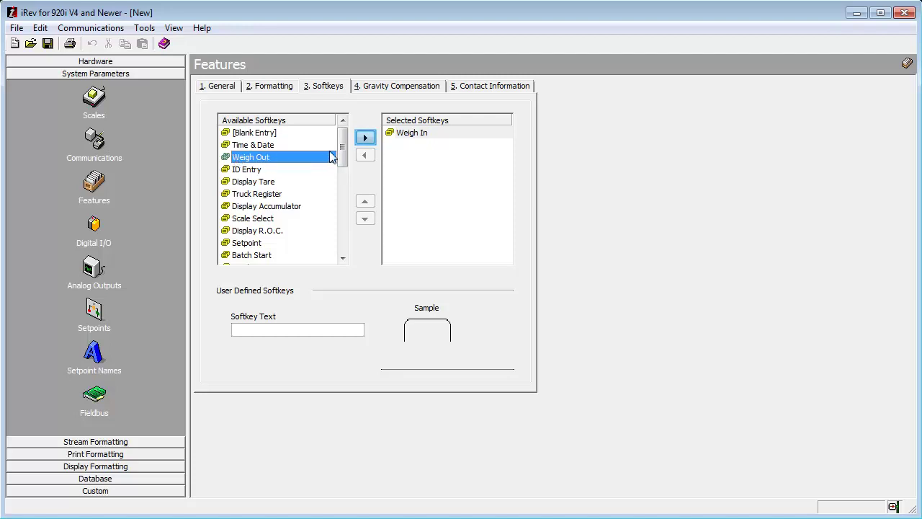
left_click(367, 137)
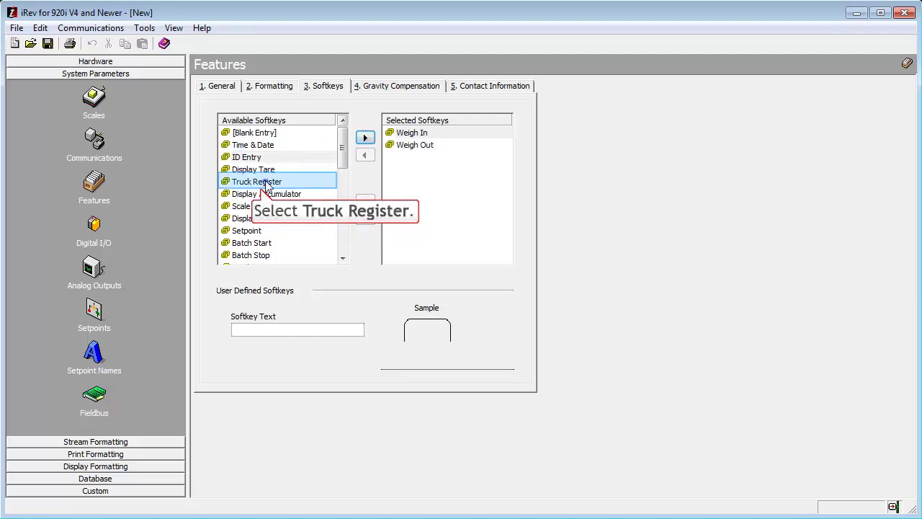
left_click(268, 185)
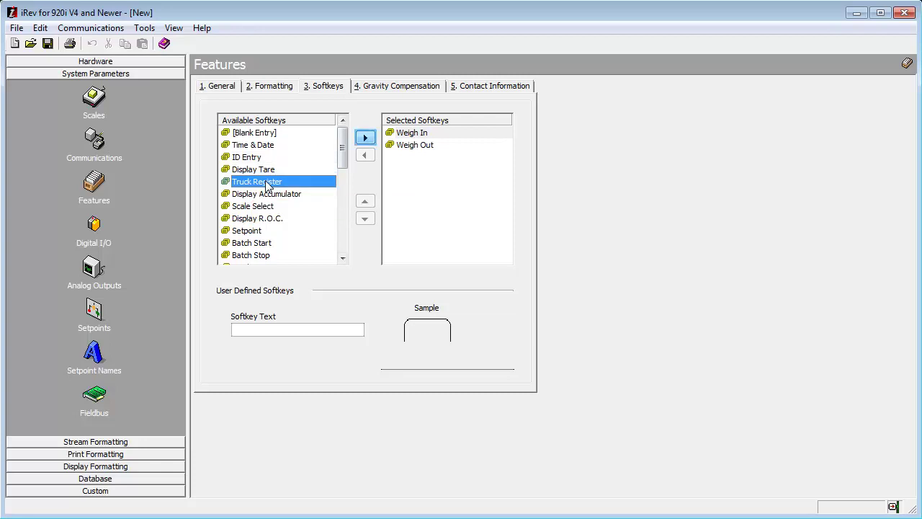
left_click(367, 138)
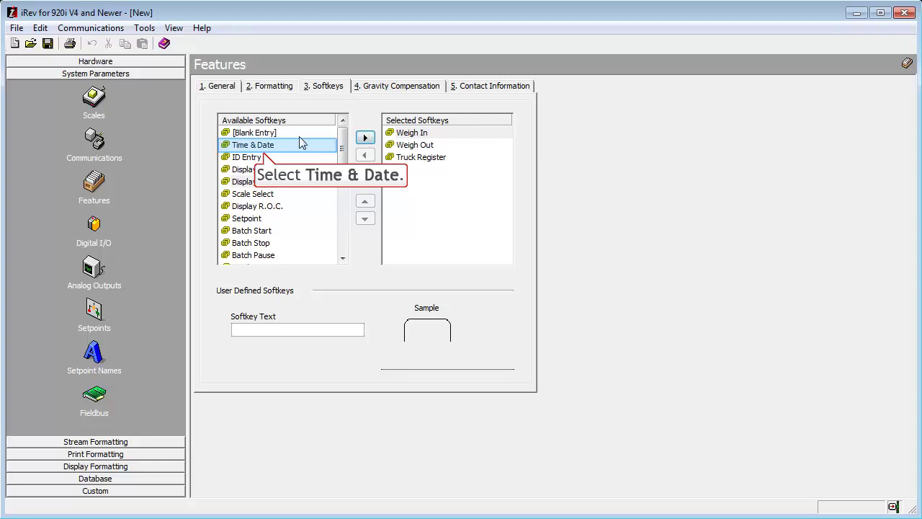
left_click(271, 147)
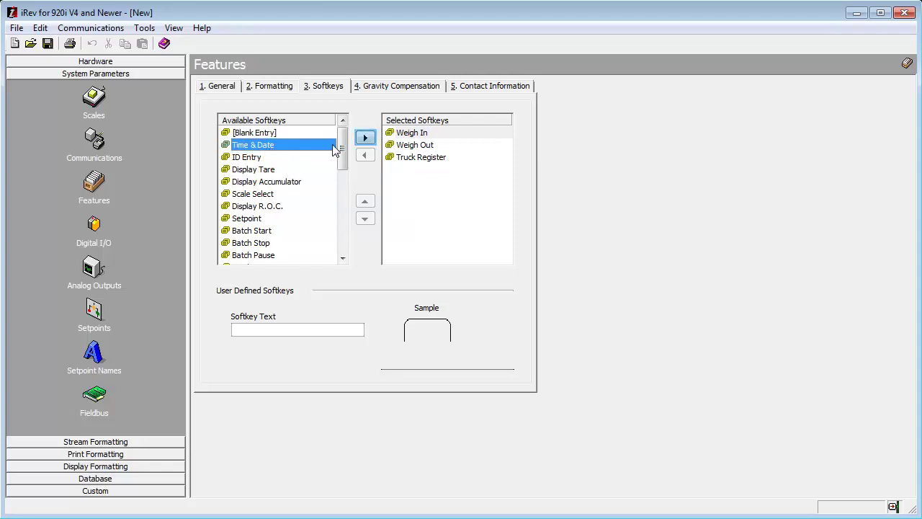
left_click(362, 140)
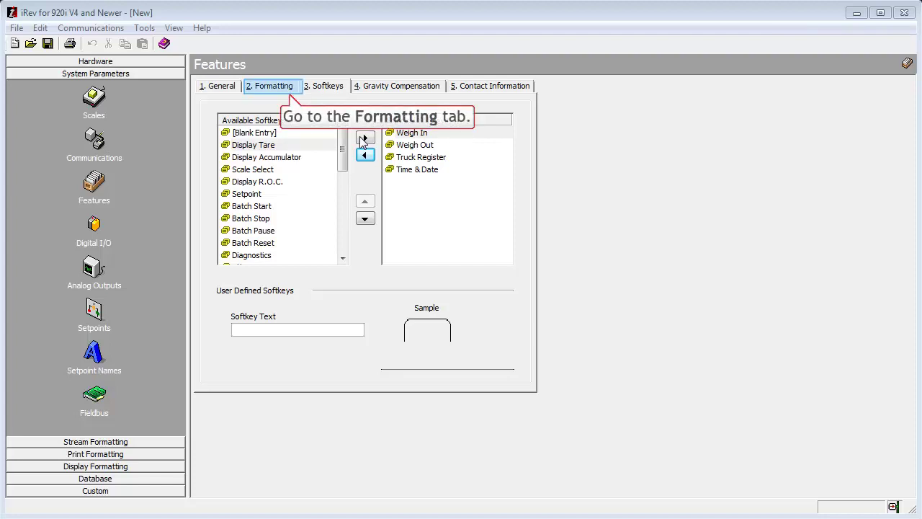
Step: On the Formatting tab, set Time Format to 24 Hour and Date Separator to Dash
left_click(275, 88)
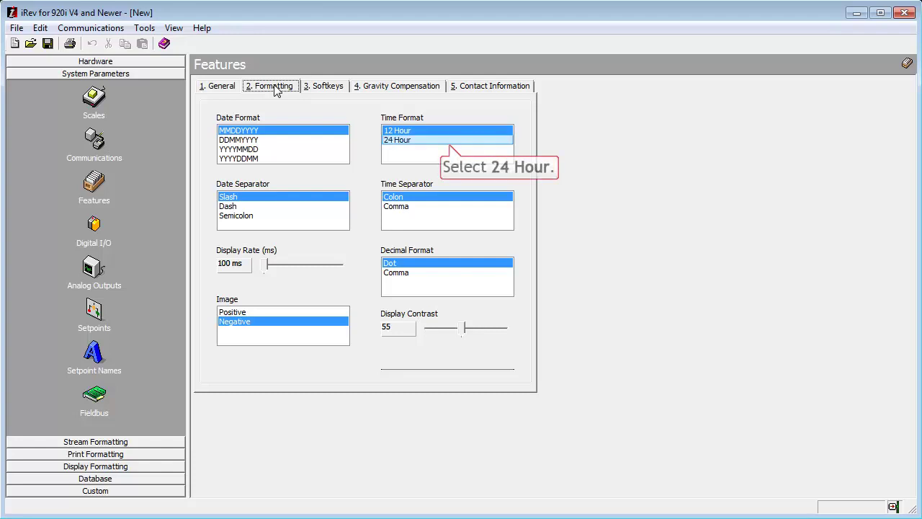
left_click(425, 143)
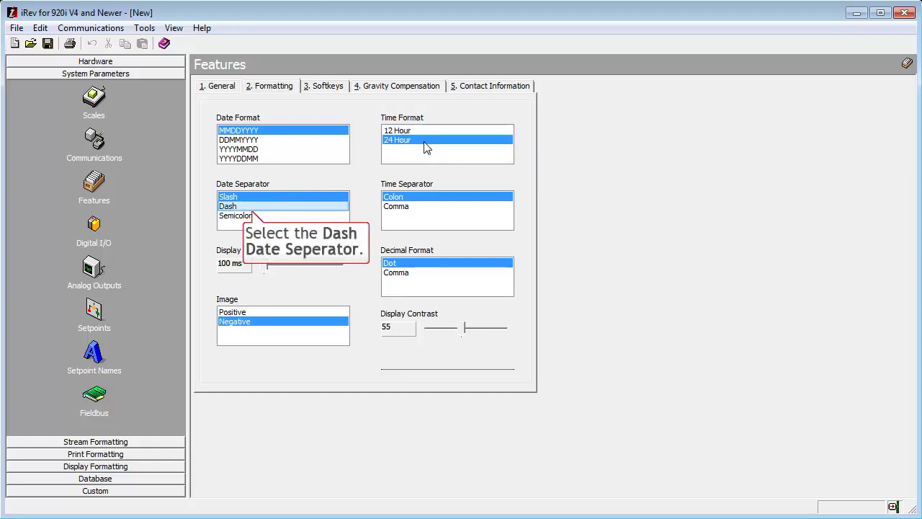
left_click(240, 209)
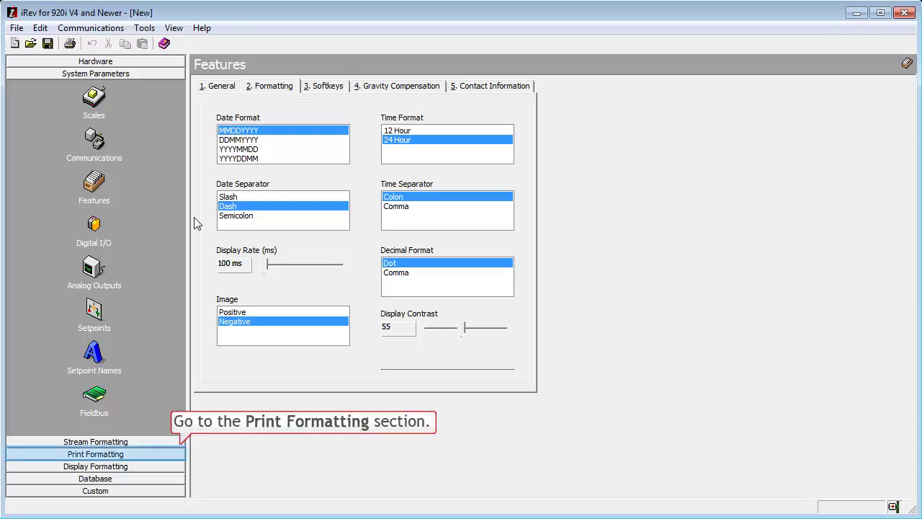
Step: In Print Format Information, set the Truck In Format's communications port to Serial Port #3
left_click(124, 454)
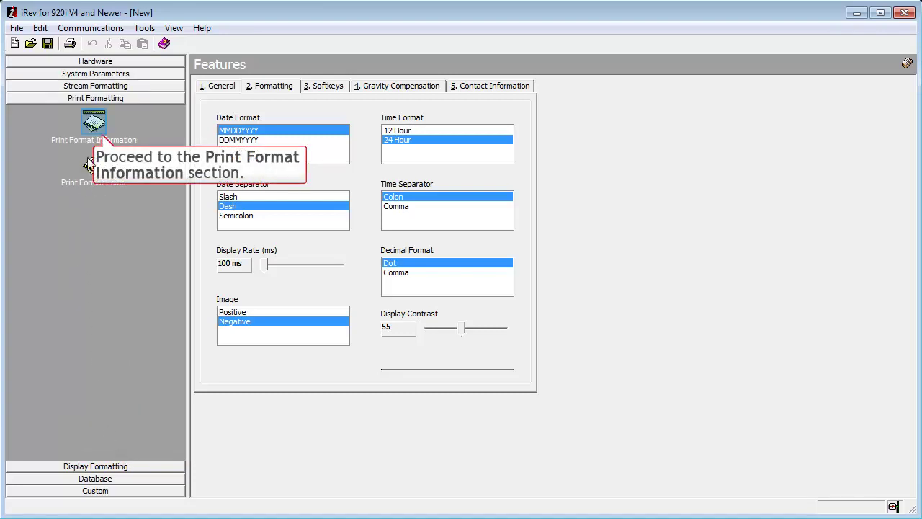
left_click(89, 123)
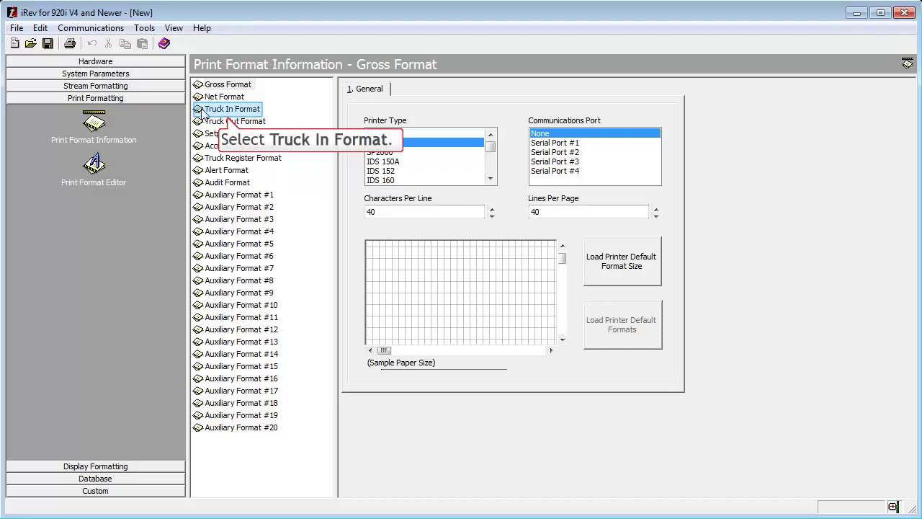
left_click(205, 111)
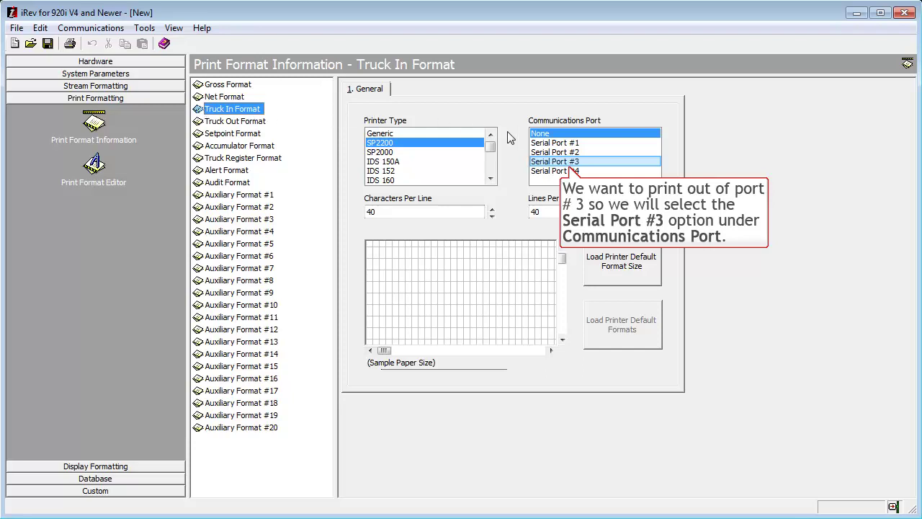
left_click(542, 161)
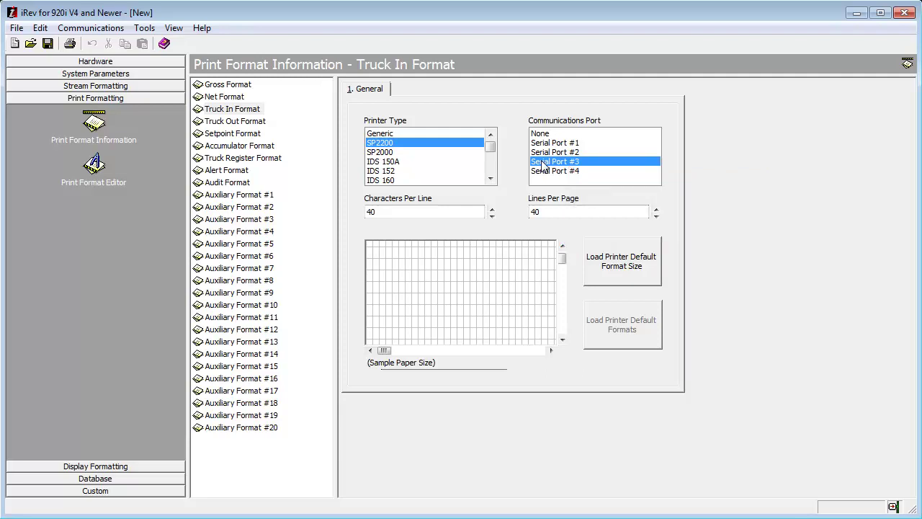
Step: Set Truck Out Format's port to Serial Port #3 and Truck Register Format's port to Serial Port #4
left_click(227, 124)
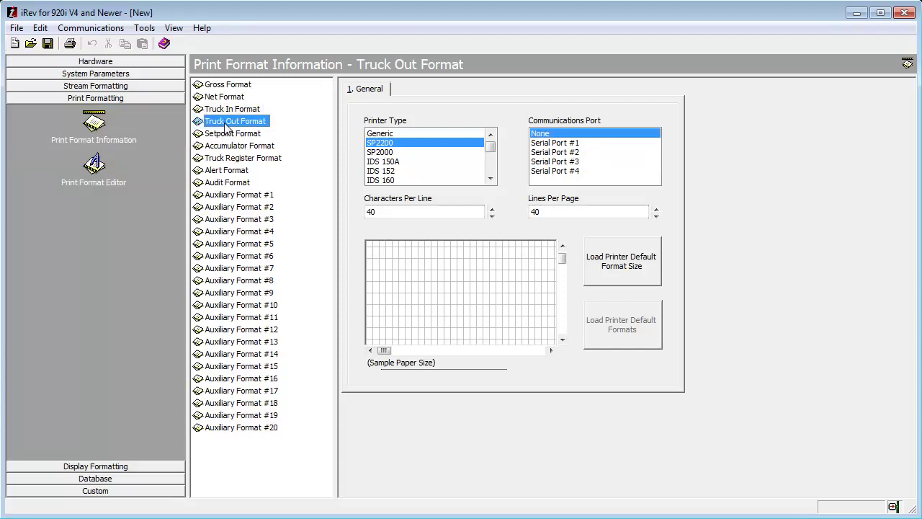
left_click(564, 163)
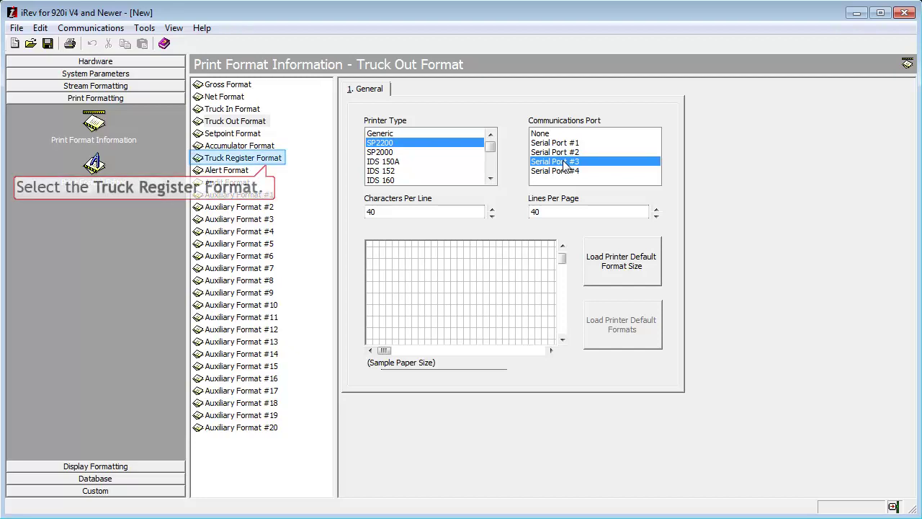
left_click(258, 161)
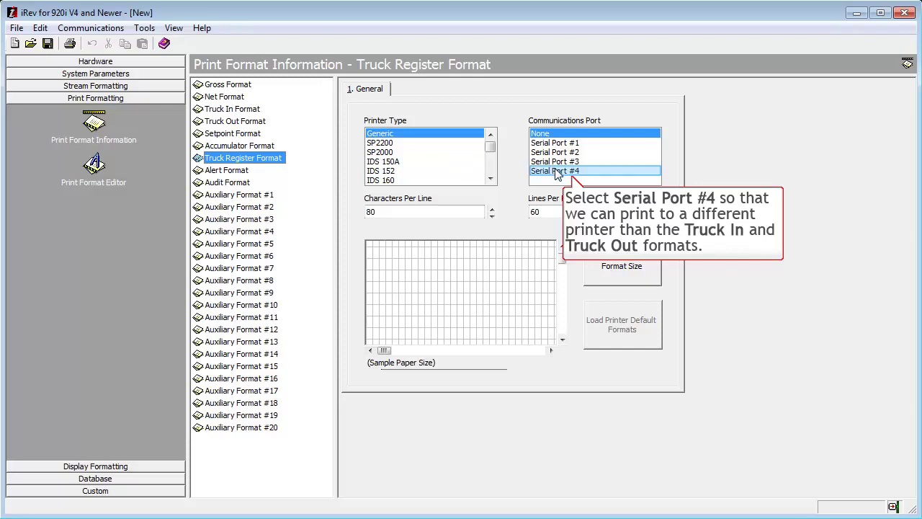
left_click(559, 173)
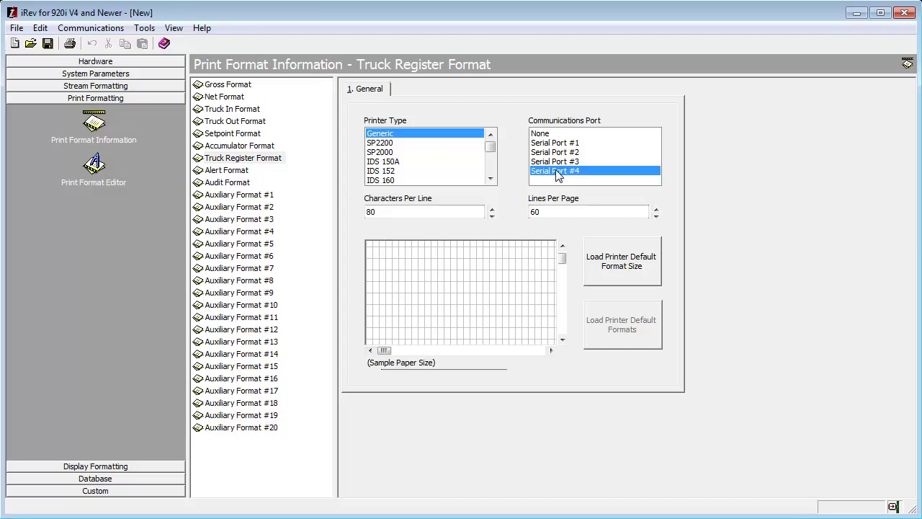
Step: Download the Standard Configuration and Print Formats to the indicator, then close the completed download window
left_click(95, 29)
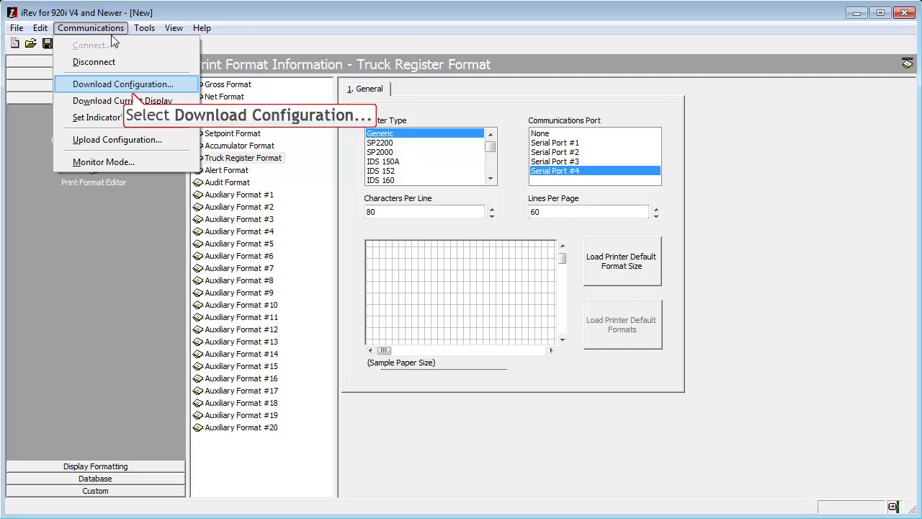
left_click(121, 85)
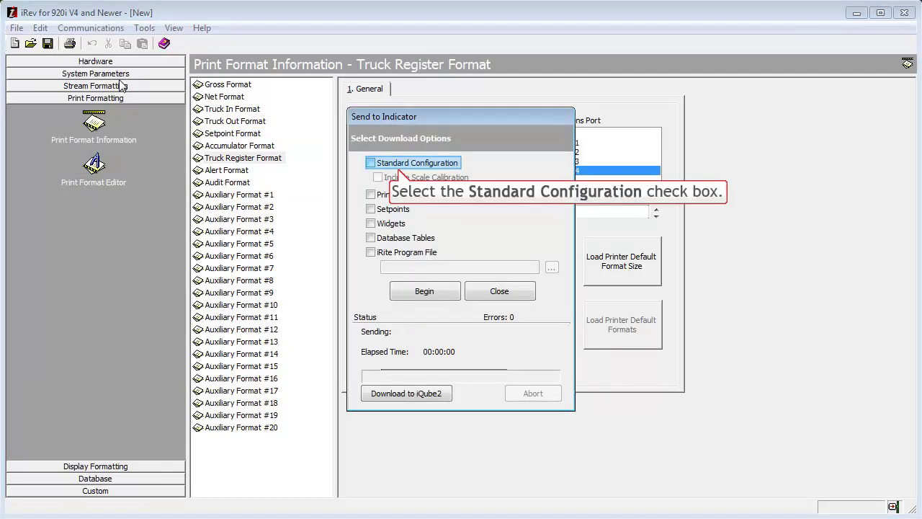
left_click(371, 163)
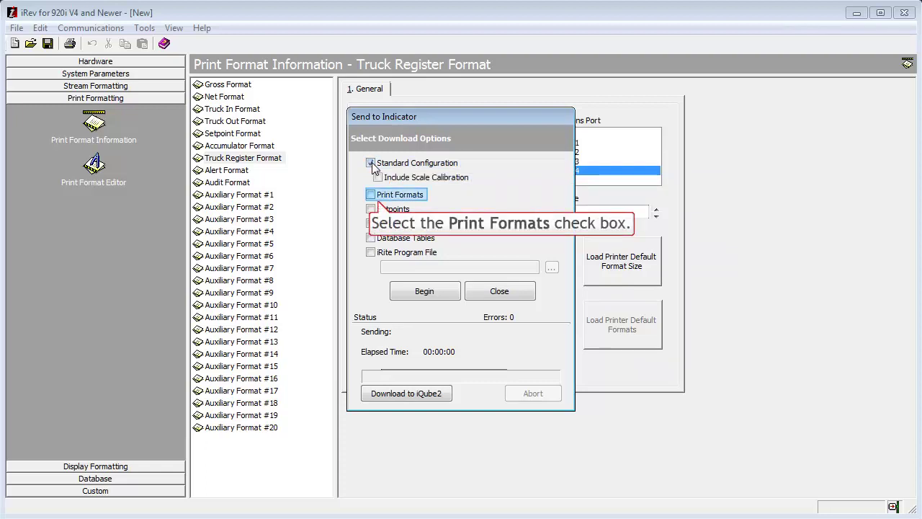
left_click(370, 195)
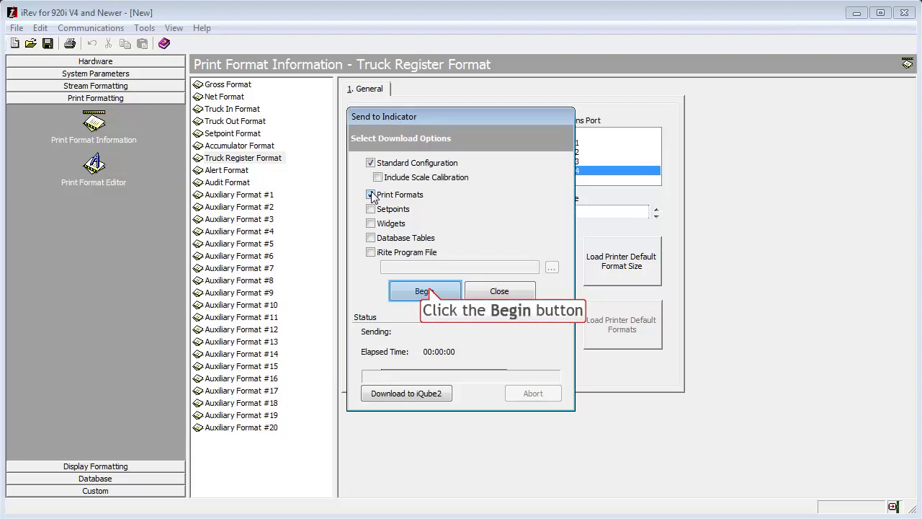
left_click(439, 292)
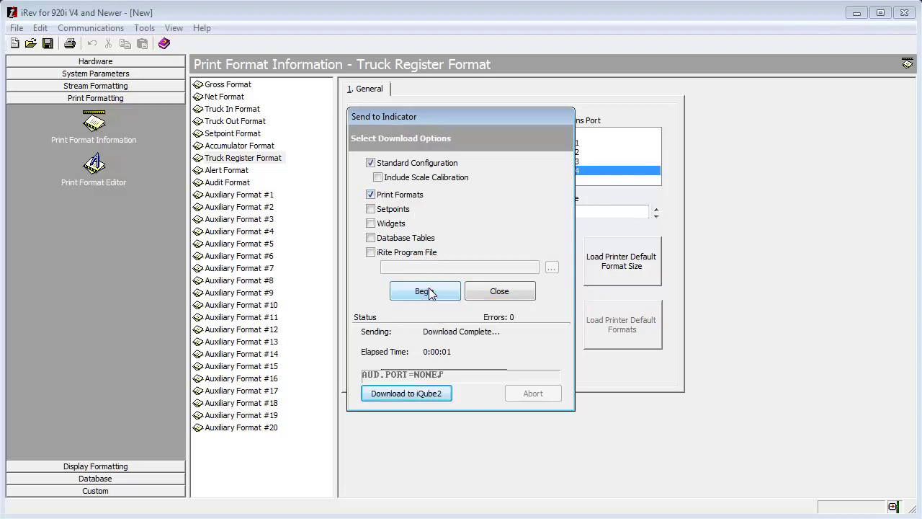
left_click(504, 295)
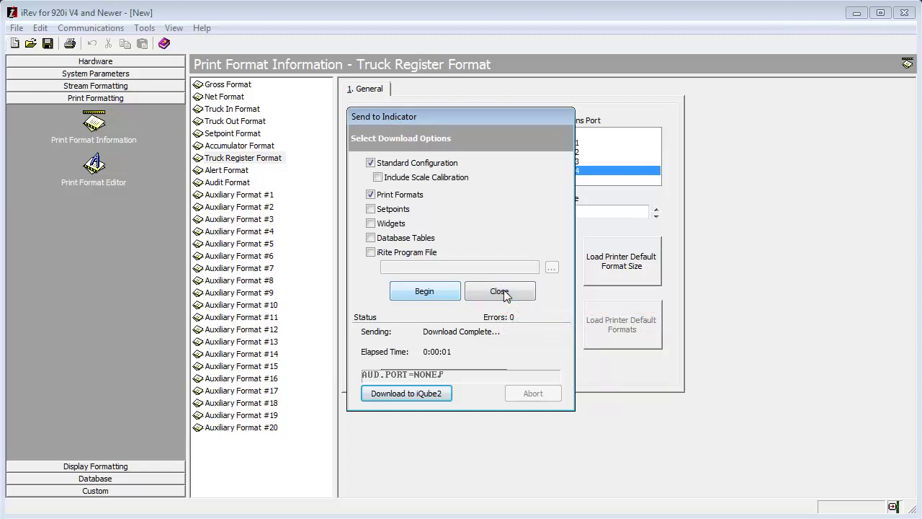